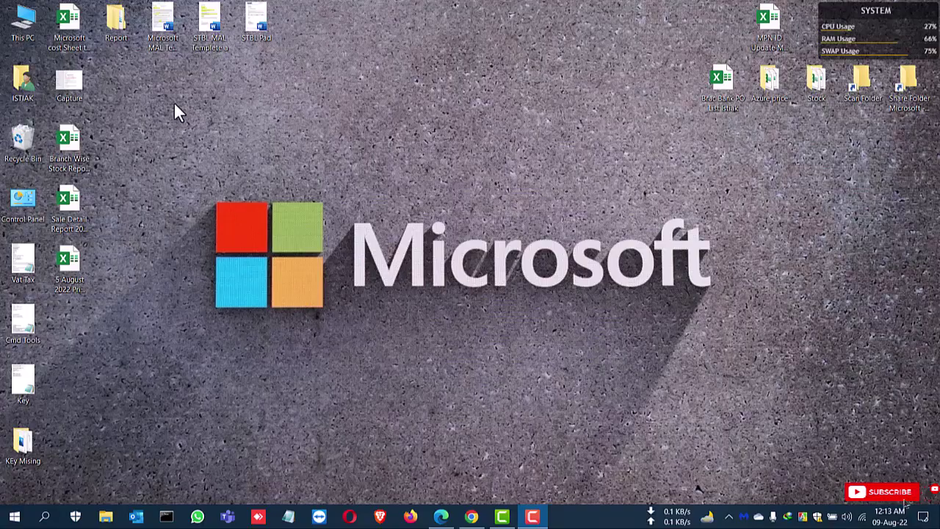
Check the signed-in Google account's email in Gmail, then open a new InPrivate tab.
click(441, 516)
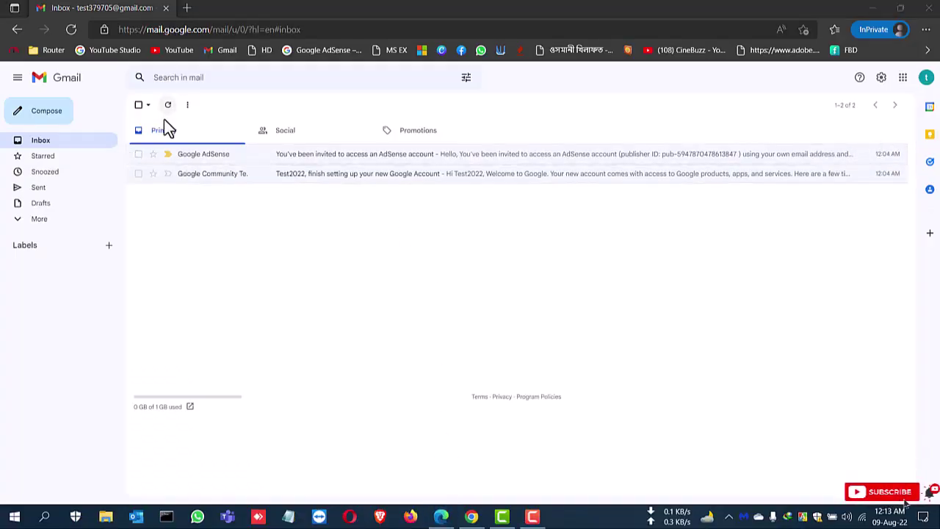
click(926, 81)
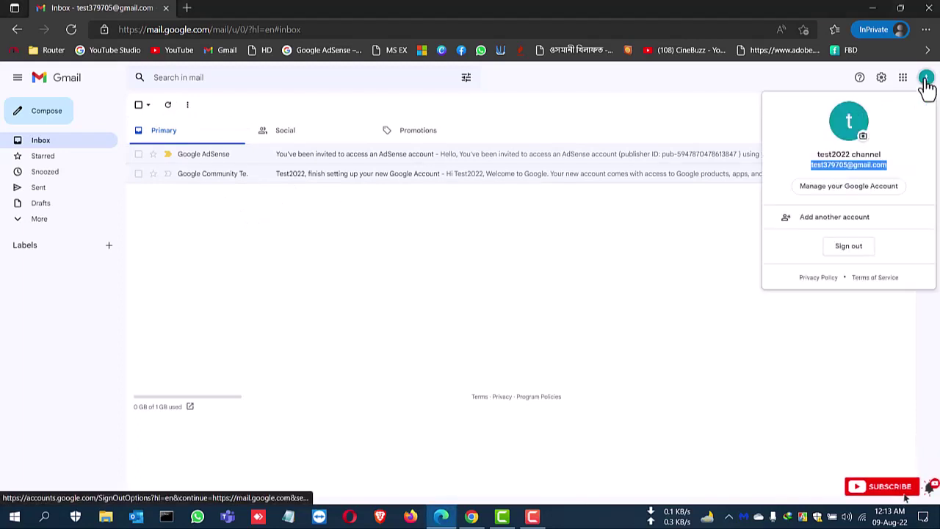
click(814, 166)
drag(852, 170, 819, 164)
click(880, 165)
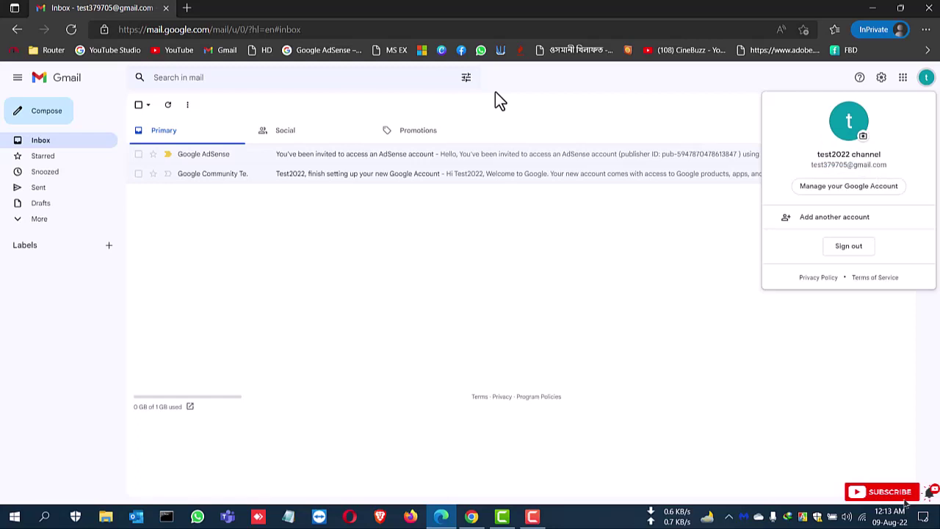
click(187, 9)
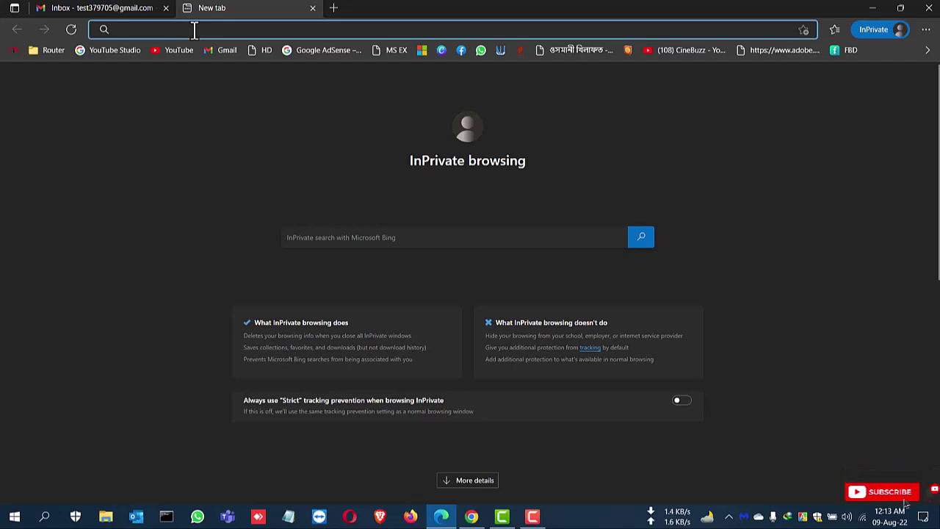
Search Bing for 'adsense' and pick out the Google AdSense result.
text(adsense)
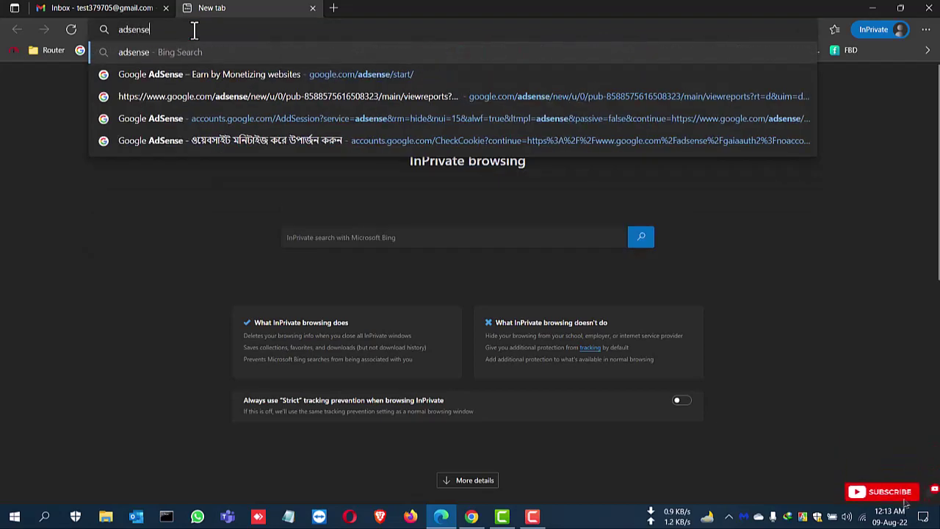
key(Return)
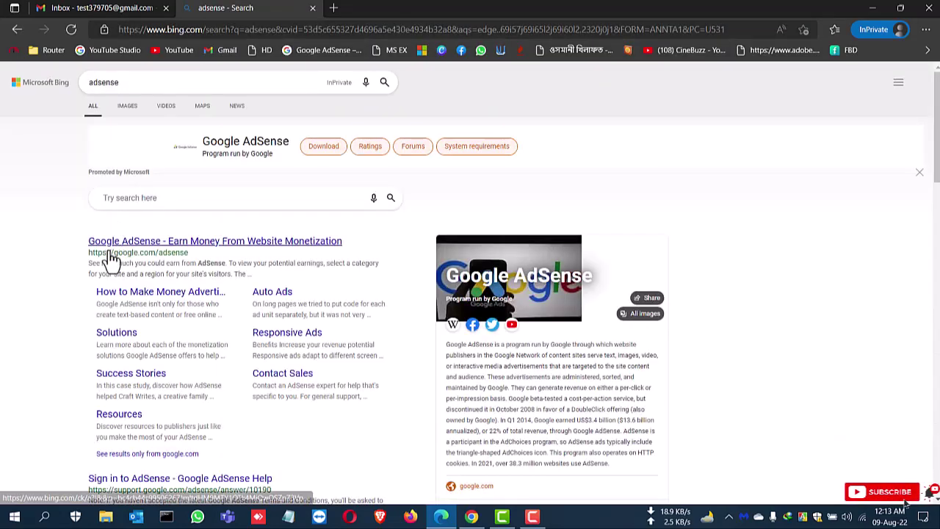
drag(84, 242, 357, 250)
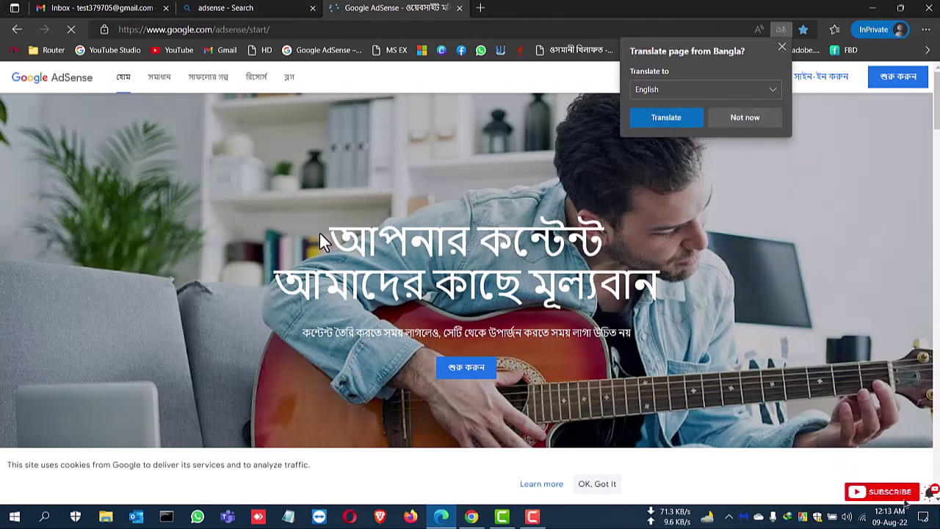
Sign in to Google AdSense and confirm the signed-in account from the avatar menu.
click(823, 82)
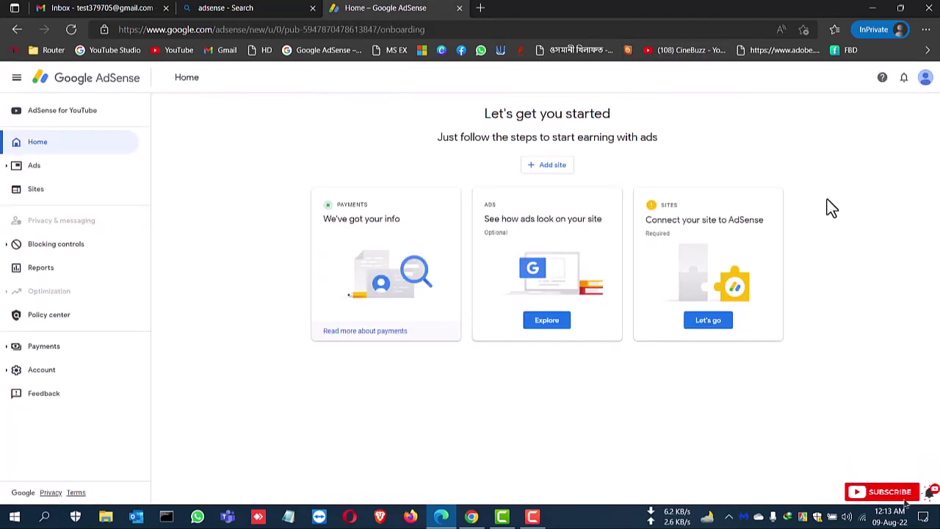
click(925, 78)
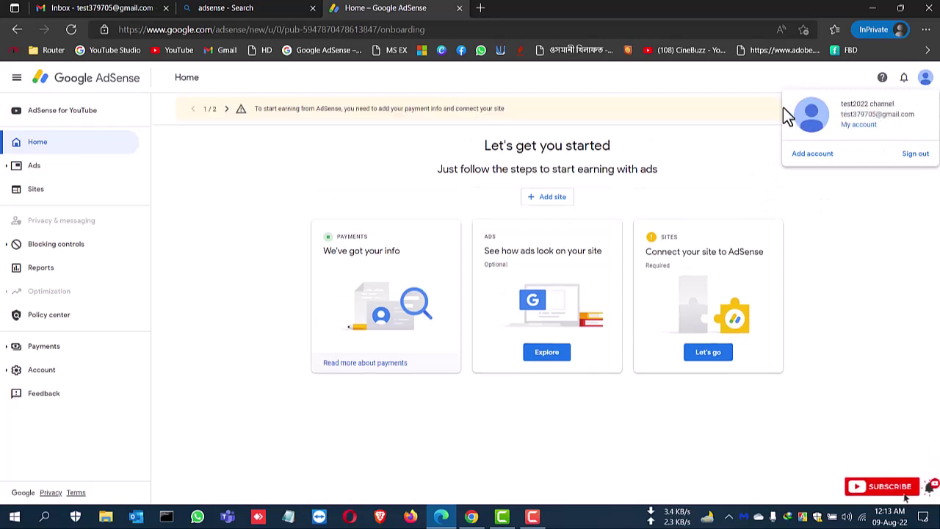
click(270, 165)
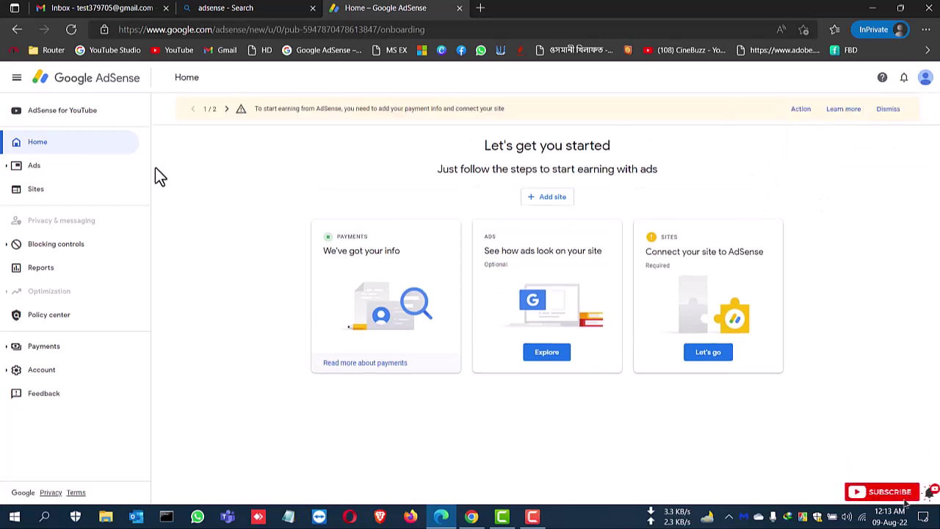
Review publisher ID, customer ID, time zone and Open status, then begin closing the account.
click(42, 370)
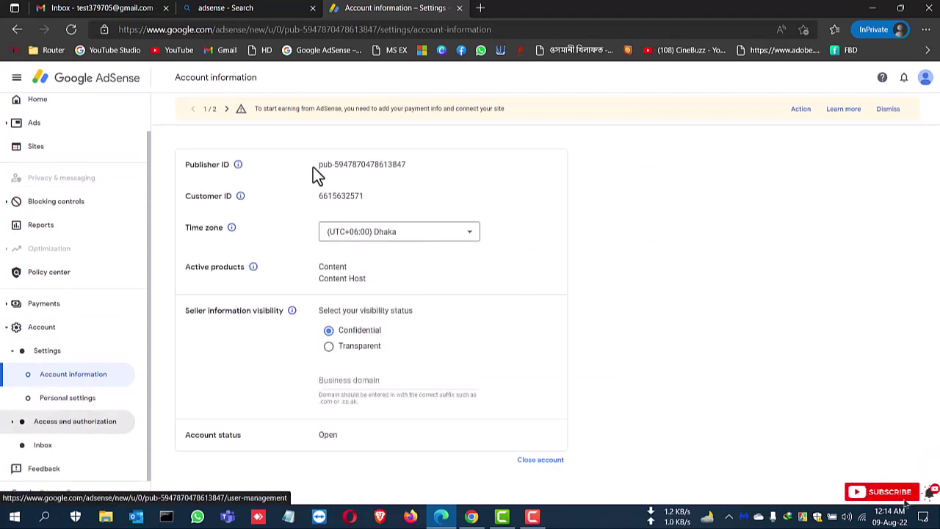
drag(313, 166, 421, 165)
drag(317, 196, 401, 195)
triple_click(344, 236)
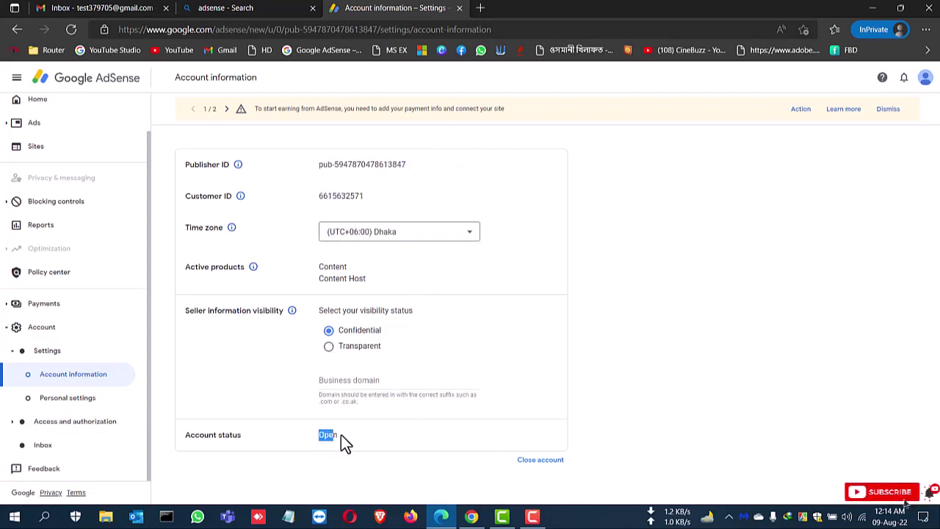
drag(345, 441, 351, 437)
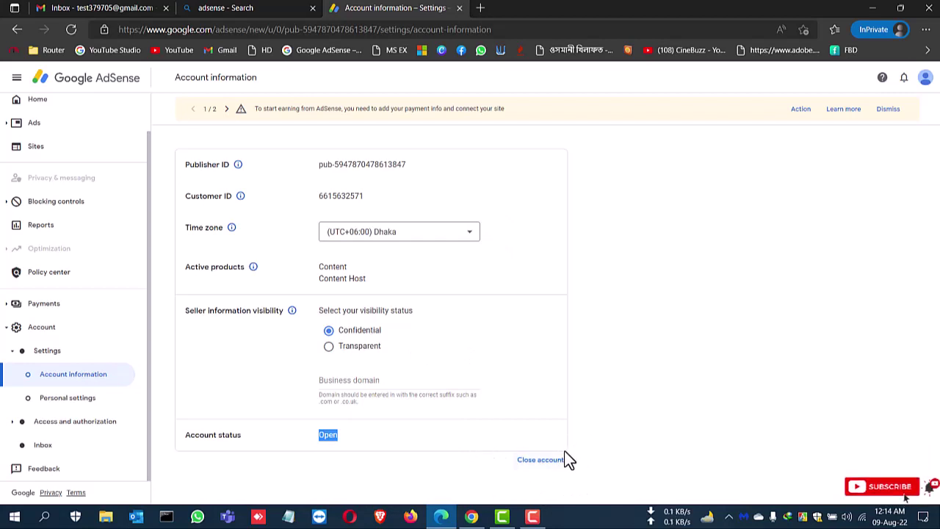
click(544, 460)
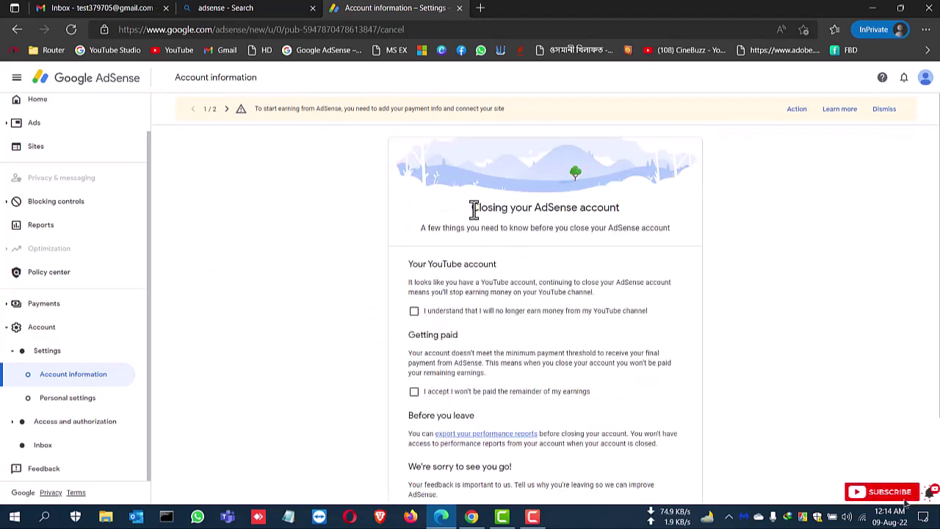
Acknowledge on the closing page that YouTube channel earnings will stop.
drag(474, 207, 587, 211)
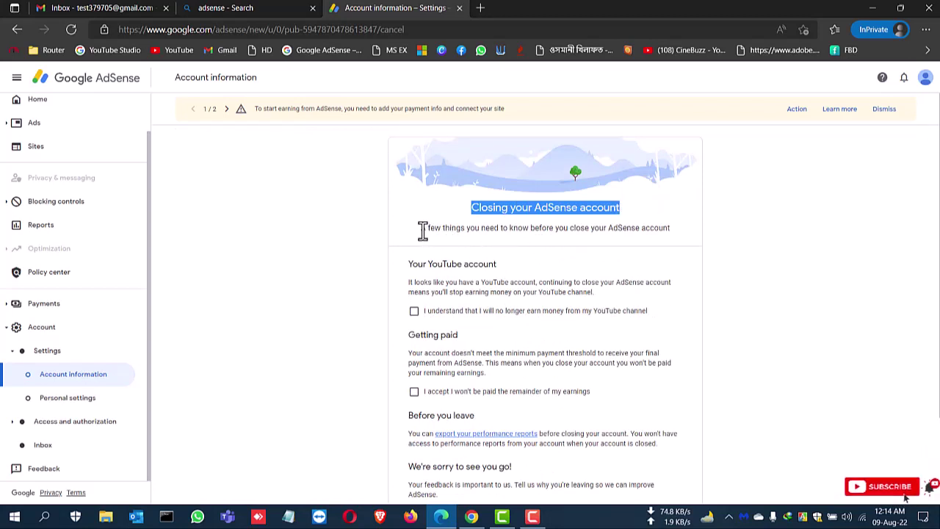
drag(421, 228, 503, 230)
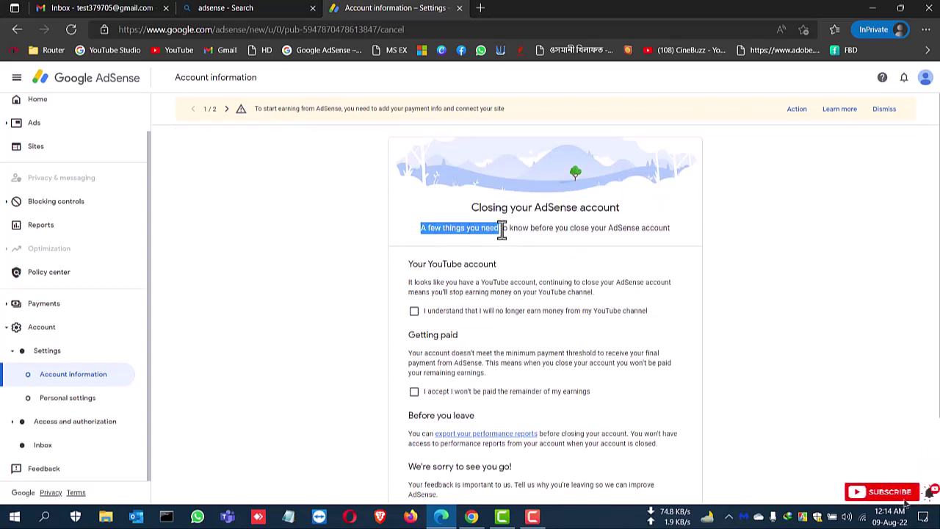
click(672, 230)
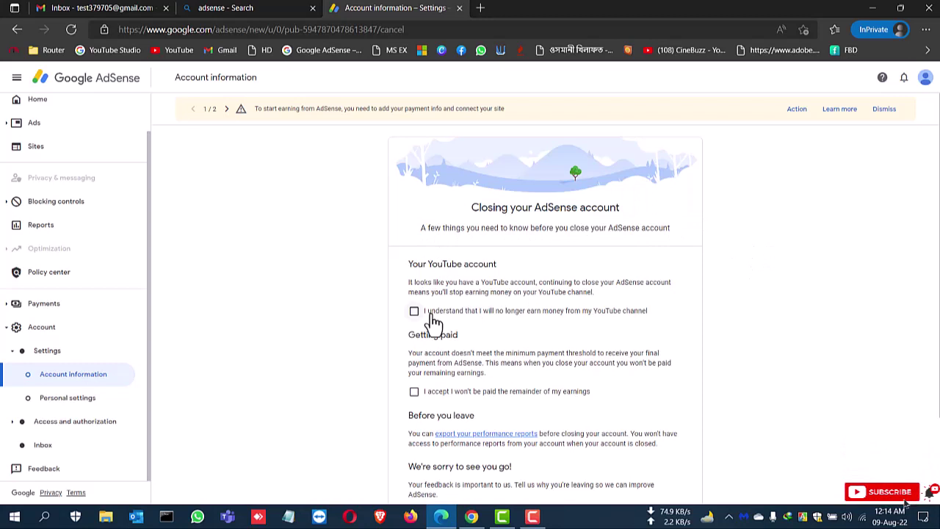
drag(594, 292, 403, 288)
click(420, 269)
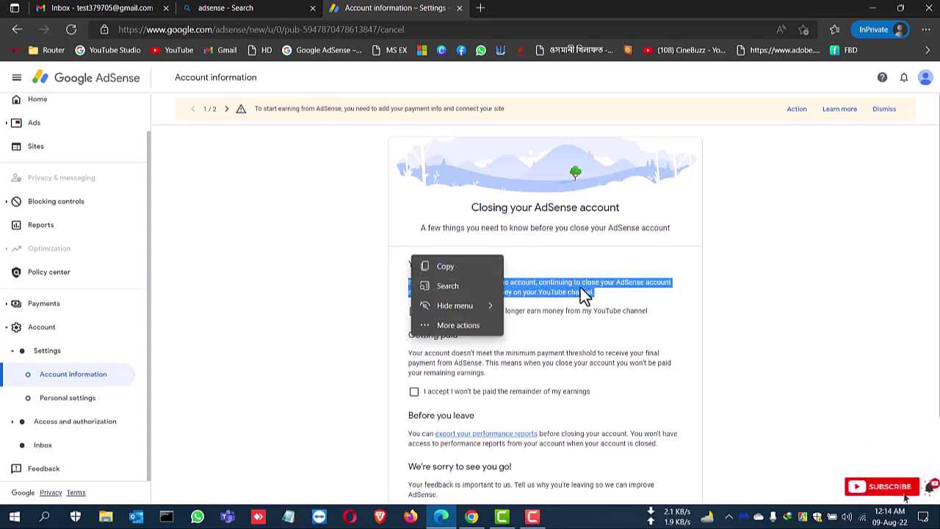
click(713, 287)
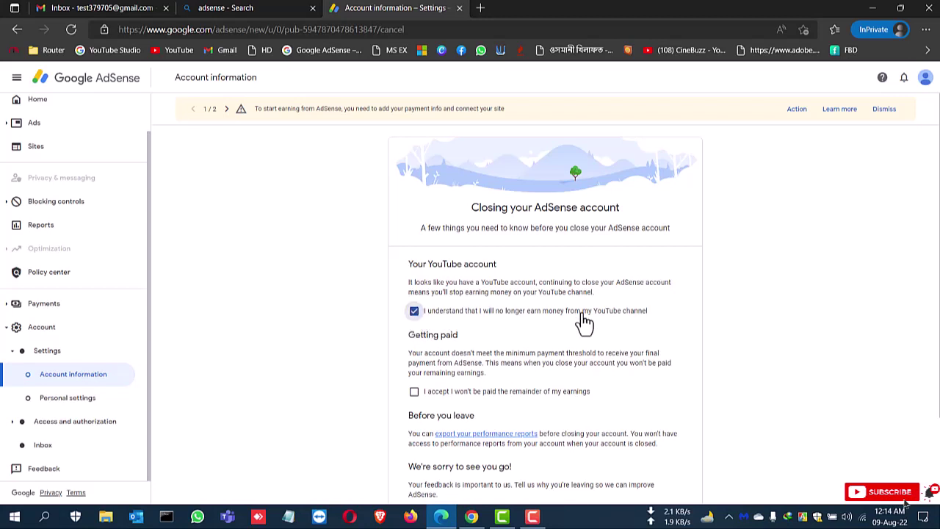
Accept that the remainder of unpaid earnings will not be paid.
scroll(584, 322, down, 1)
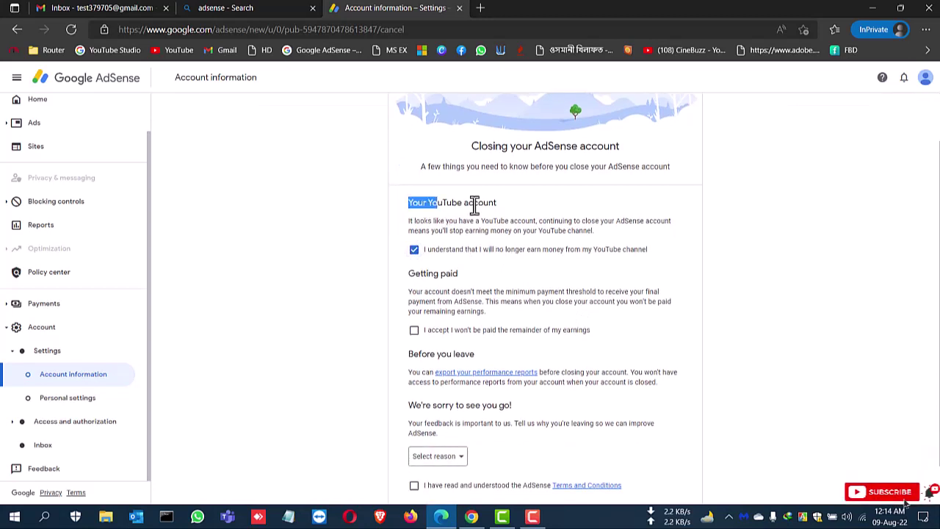
drag(405, 273, 475, 279)
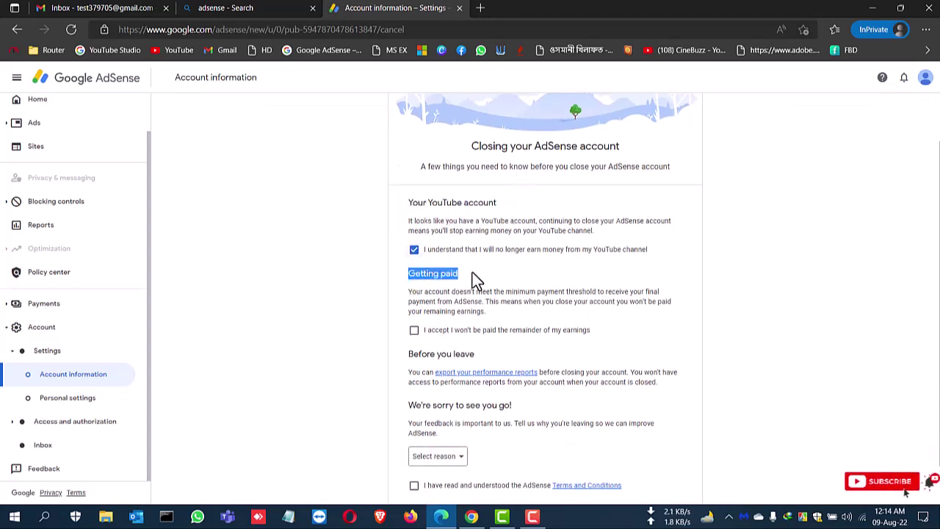
click(414, 332)
drag(412, 353, 527, 357)
Pick Other as the leaving reason, agree to the Terms and Conditions, and submit closure.
click(533, 351)
scroll(532, 348, down, 1)
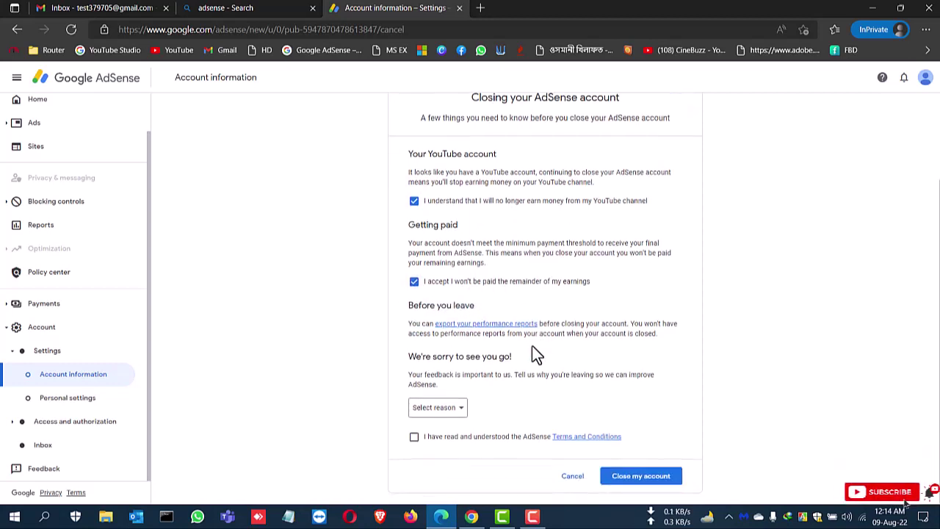
click(454, 407)
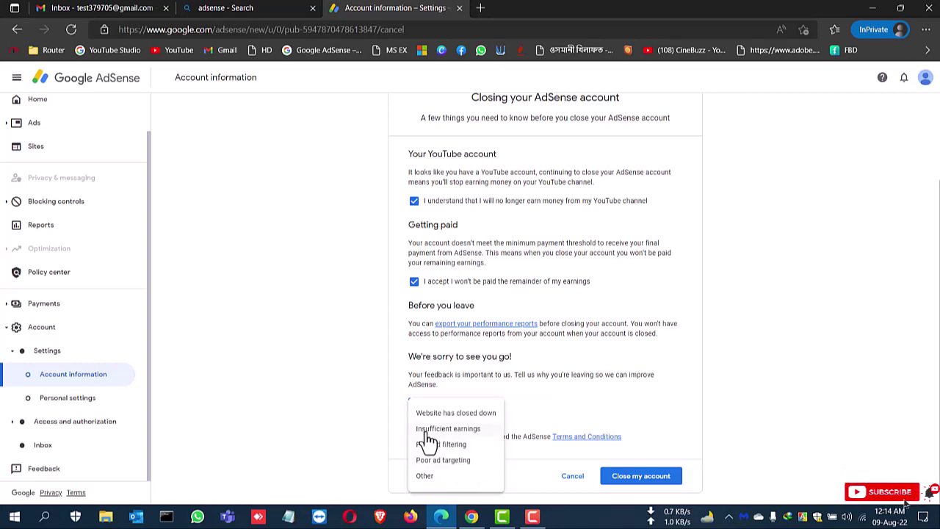
click(426, 476)
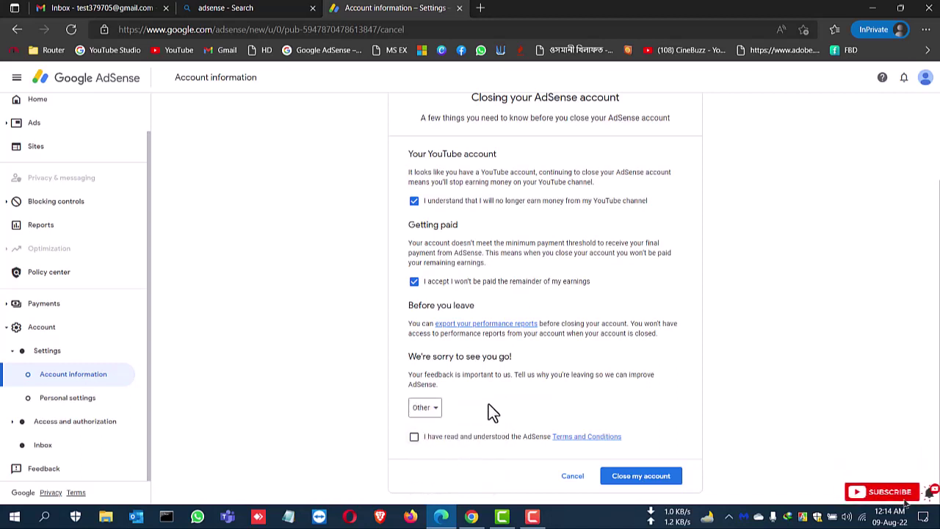
click(414, 437)
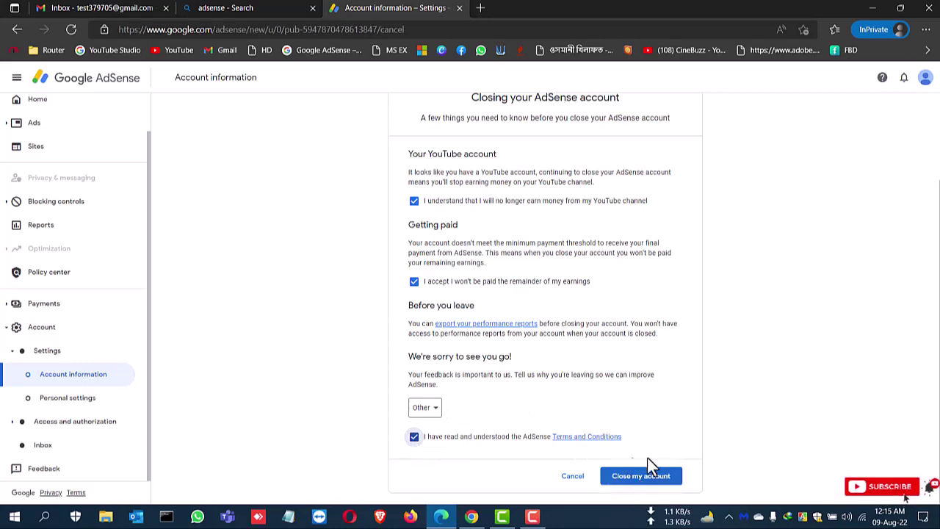
click(642, 477)
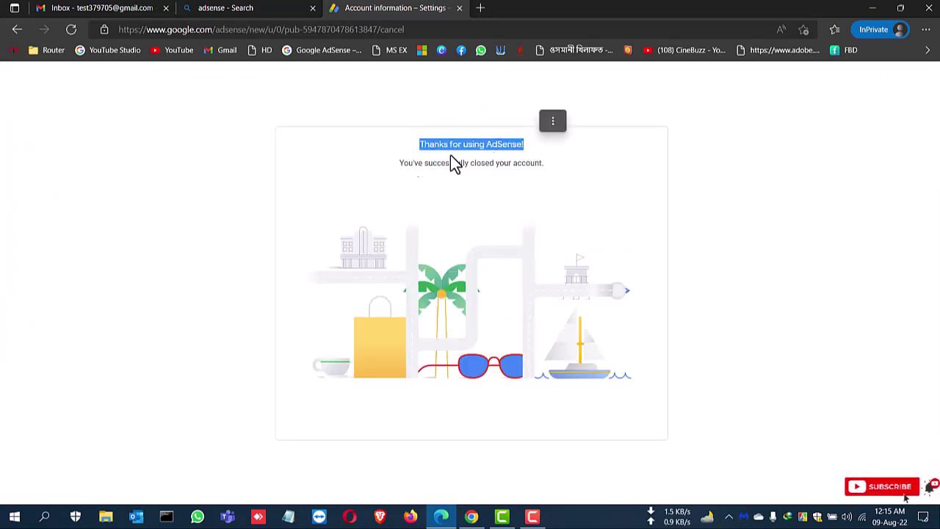
Read the 'Thanks for using AdSense!' message confirming the account was successfully closed.
drag(400, 163, 419, 163)
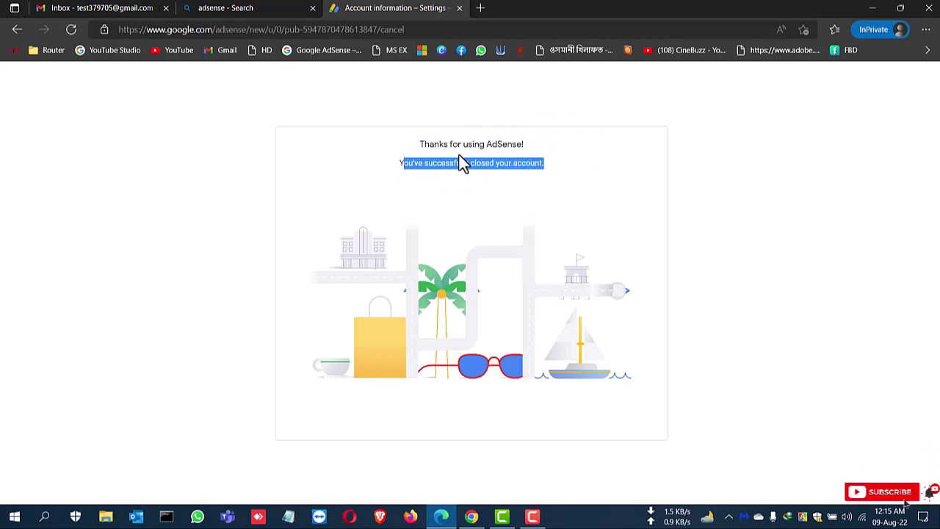
Search 'adsense' in a new tab, open the AdSense homepage in English, and sign in.
click(480, 9)
text(ad)
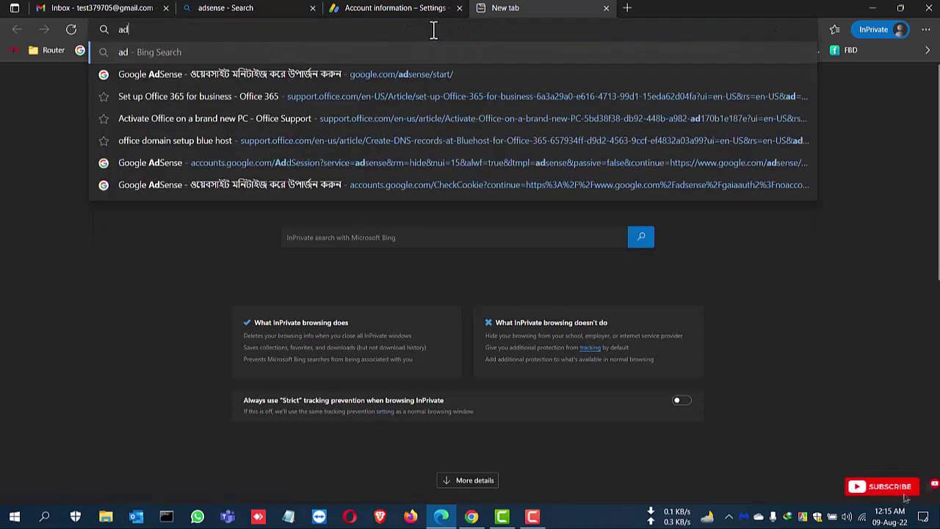
text(sense)
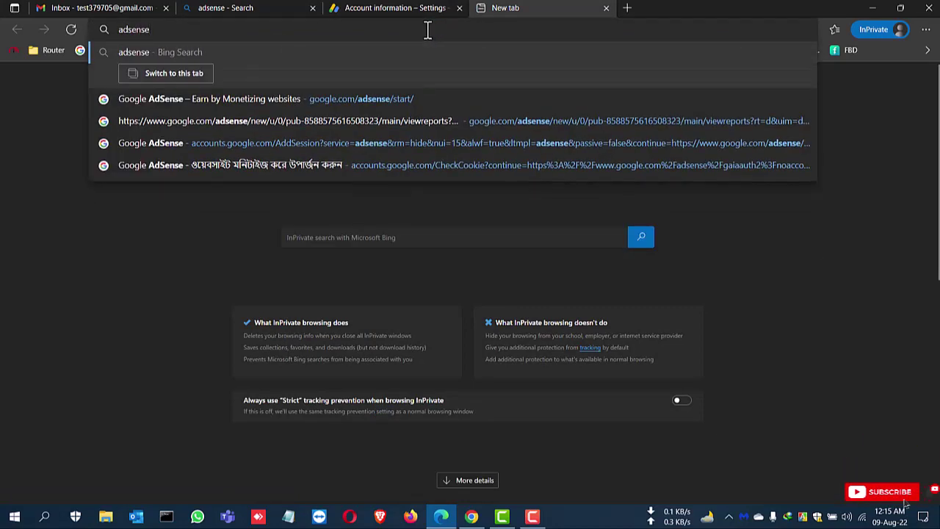
key(Return)
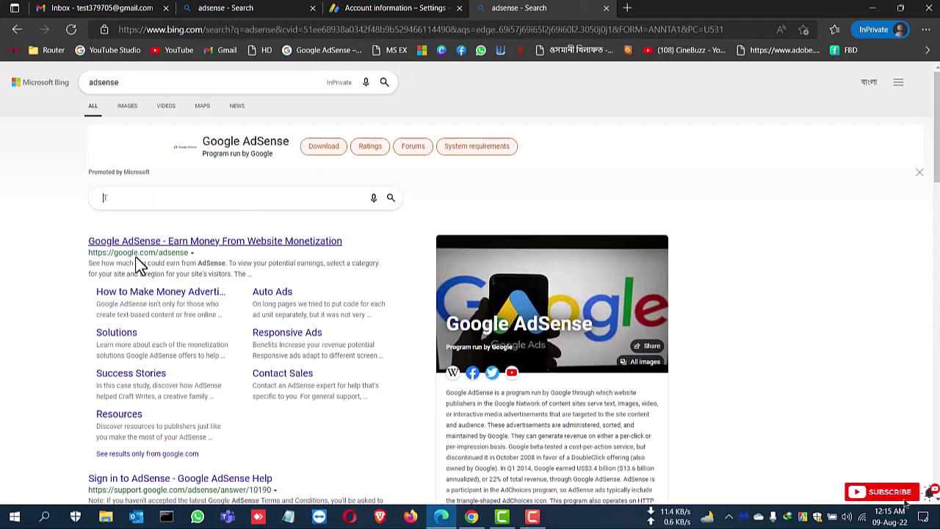
click(198, 243)
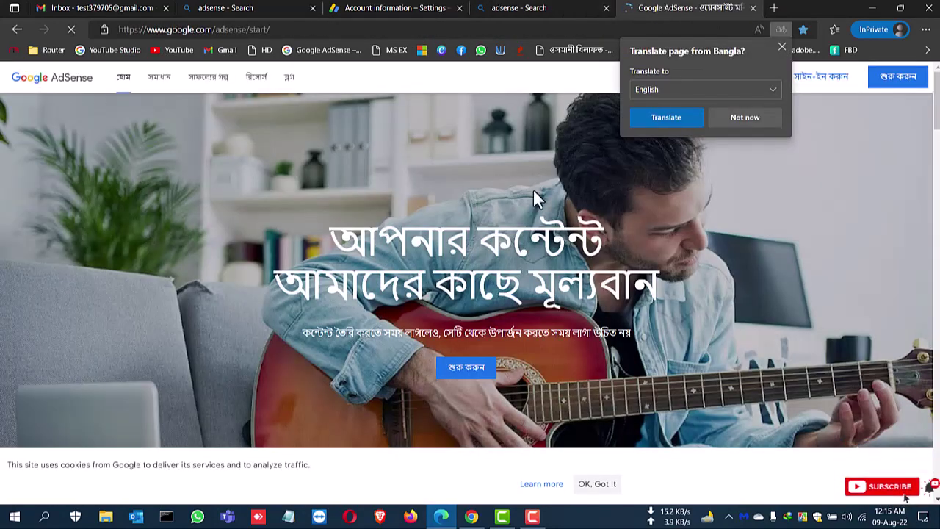
click(686, 116)
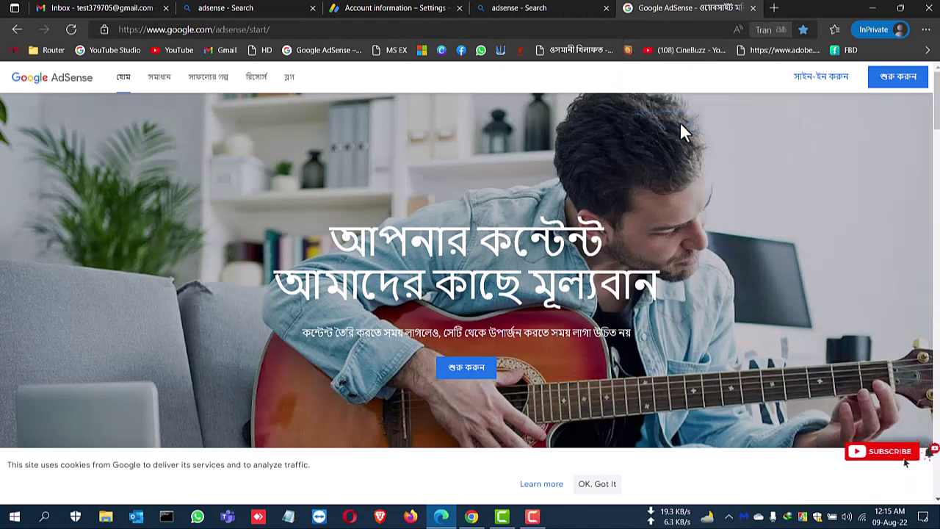
click(828, 88)
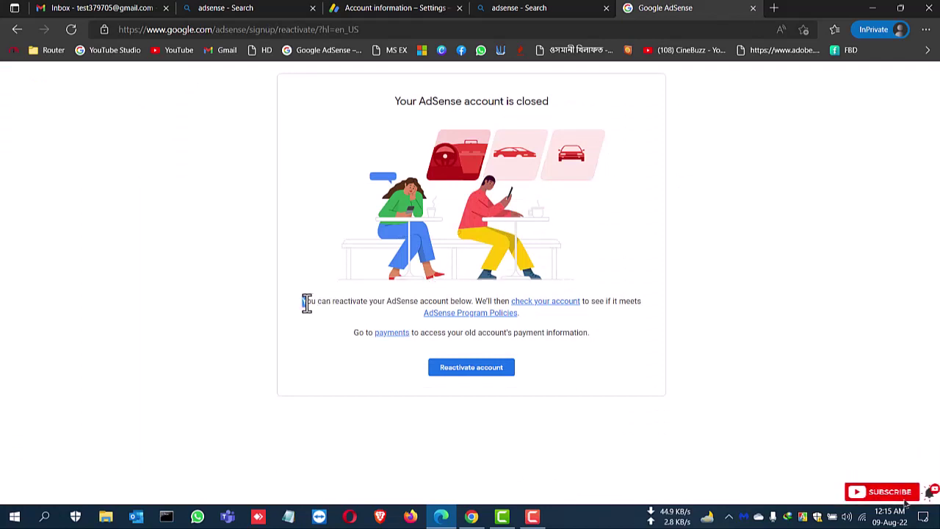
Read the reactivation and payment information on the 'Your AdSense account is closed' page.
drag(302, 301, 646, 312)
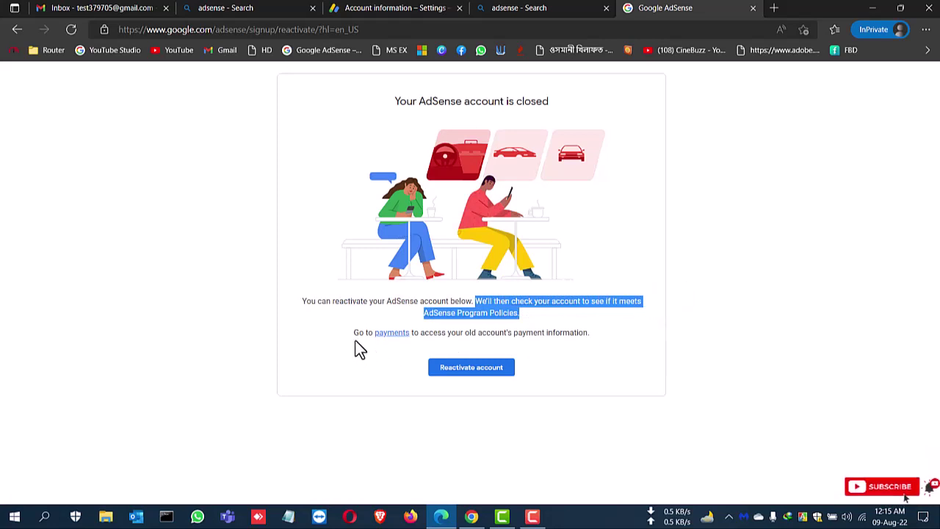
drag(357, 346, 372, 344)
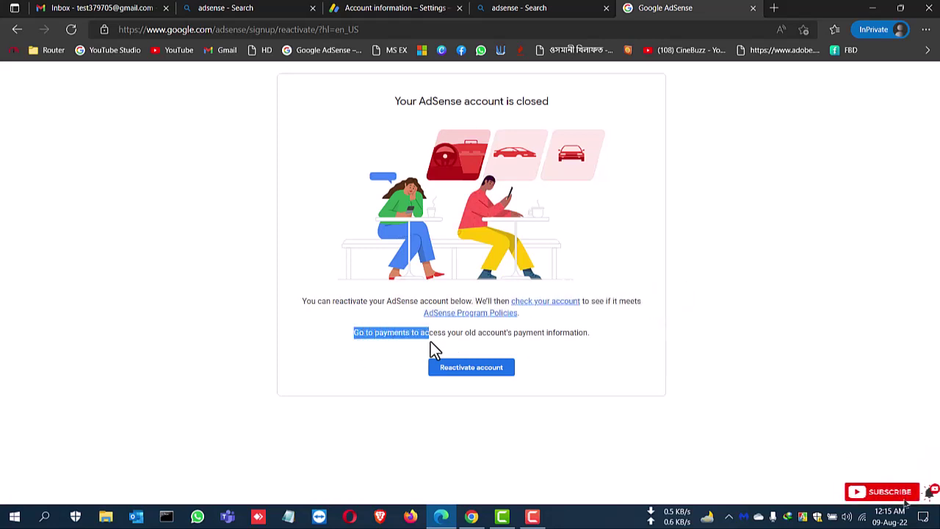
drag(431, 342, 598, 340)
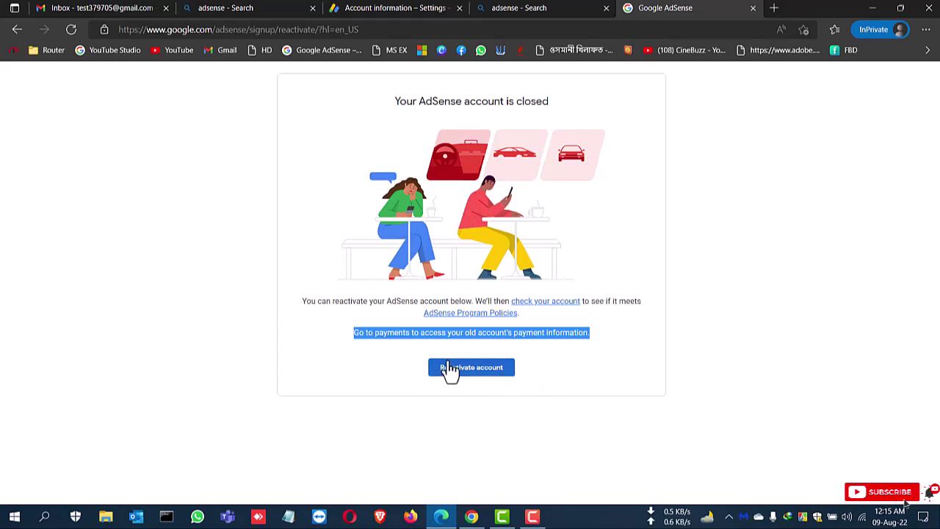
Return to the Gmail inbox tab and open the Google account menu.
click(136, 9)
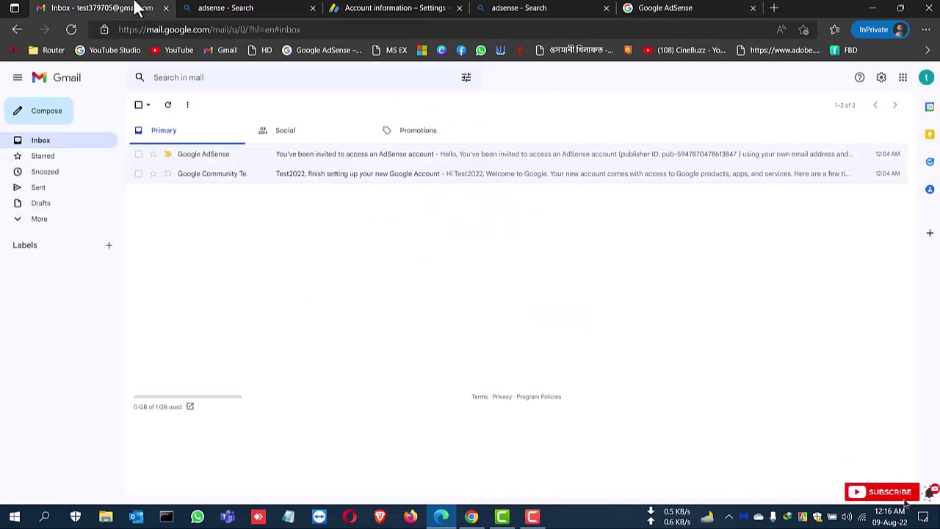
click(926, 78)
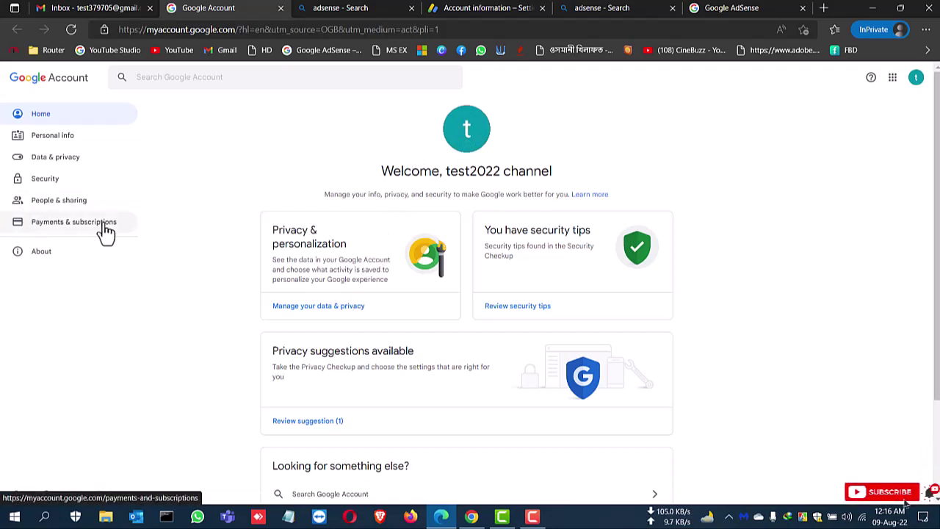
From Google Account's Payments & subscriptions page, go to Manage payment methods in Google Pay.
click(76, 226)
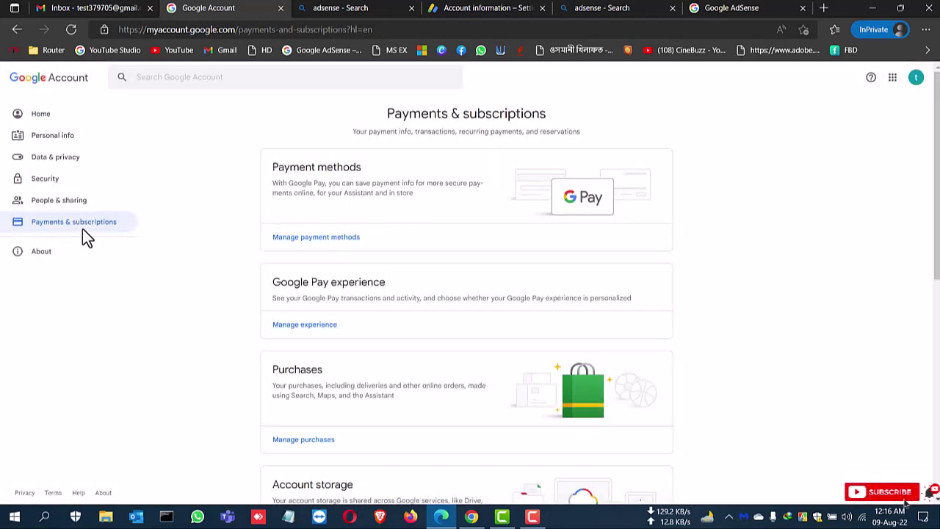
drag(281, 176, 353, 181)
click(323, 240)
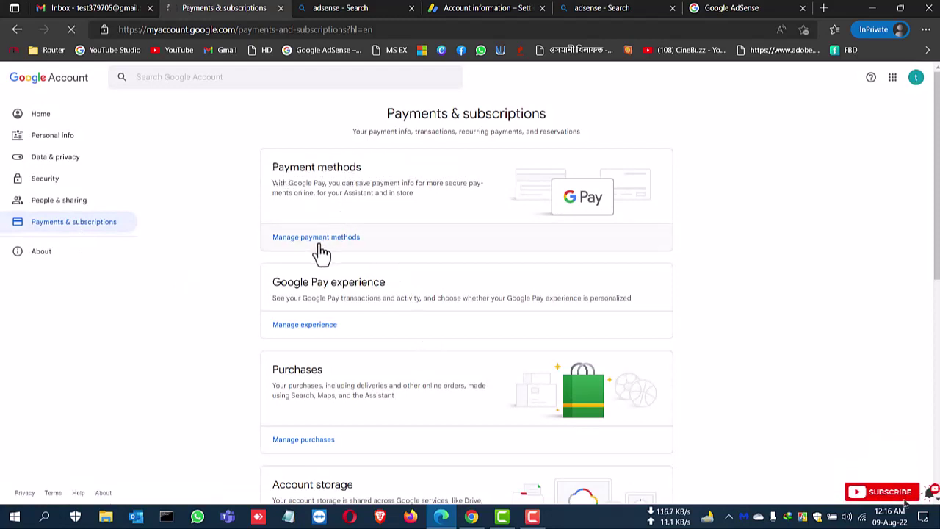